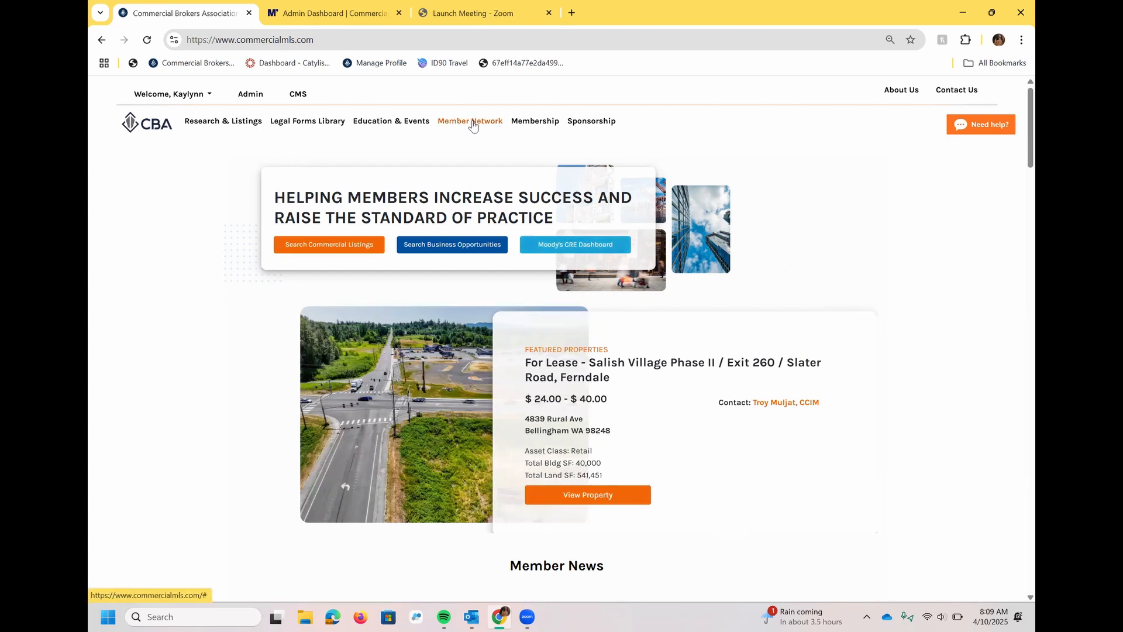
Switch to the Admin Dashboard showing CBA Boise's 0 listings, 2 transactions and 1 agent.
click(336, 7)
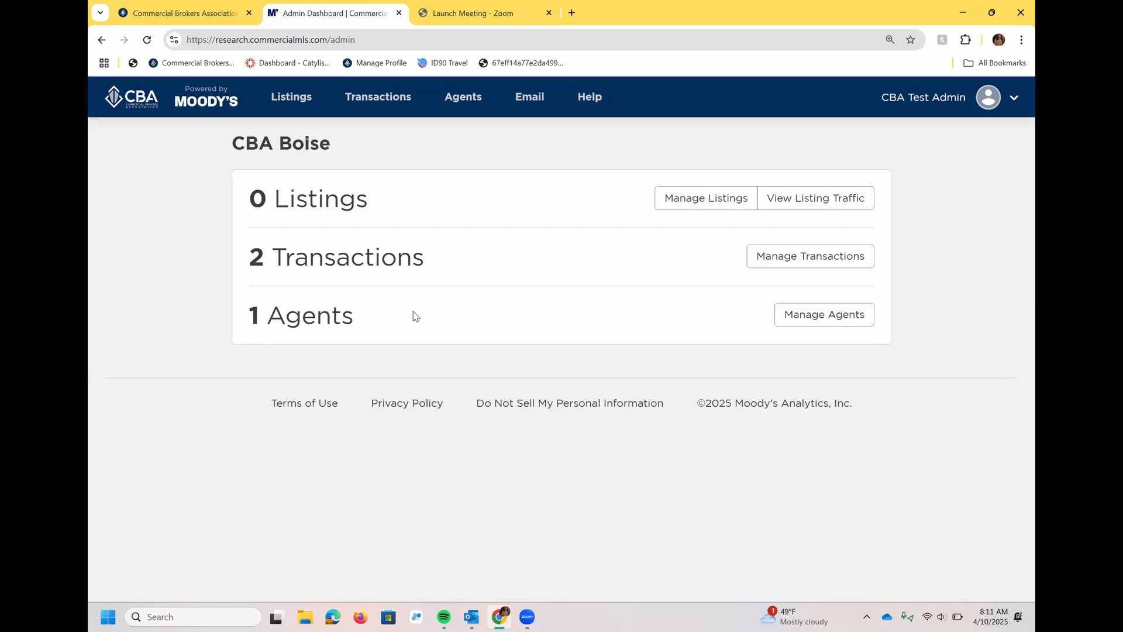
Filter the CBA Boise listings to the agent CBA Test Admin.
click(688, 212)
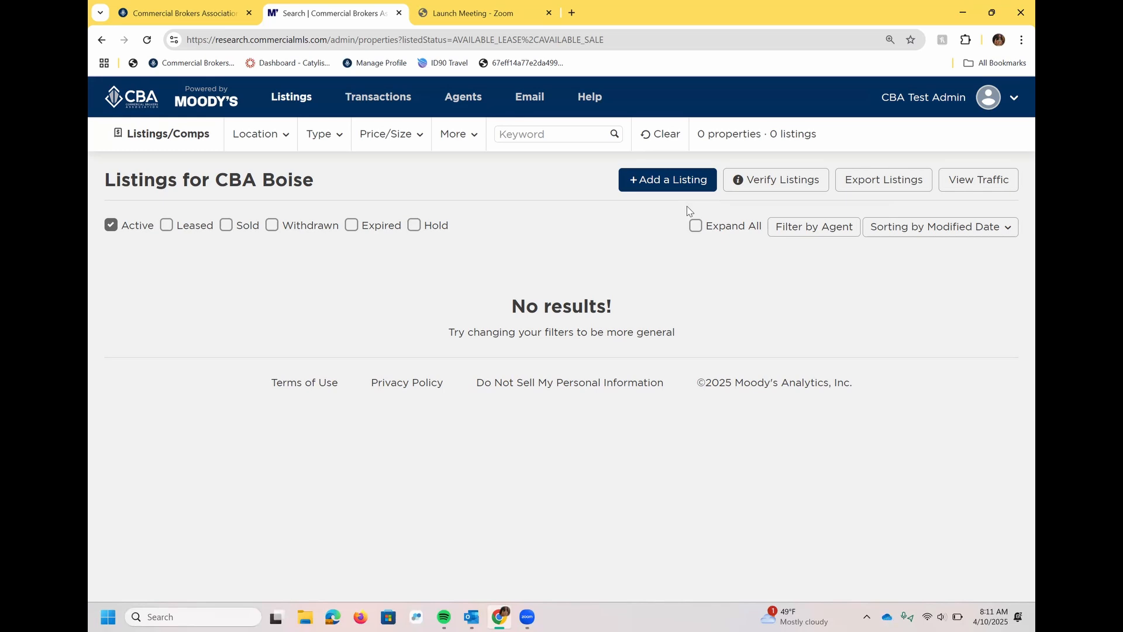
click(830, 228)
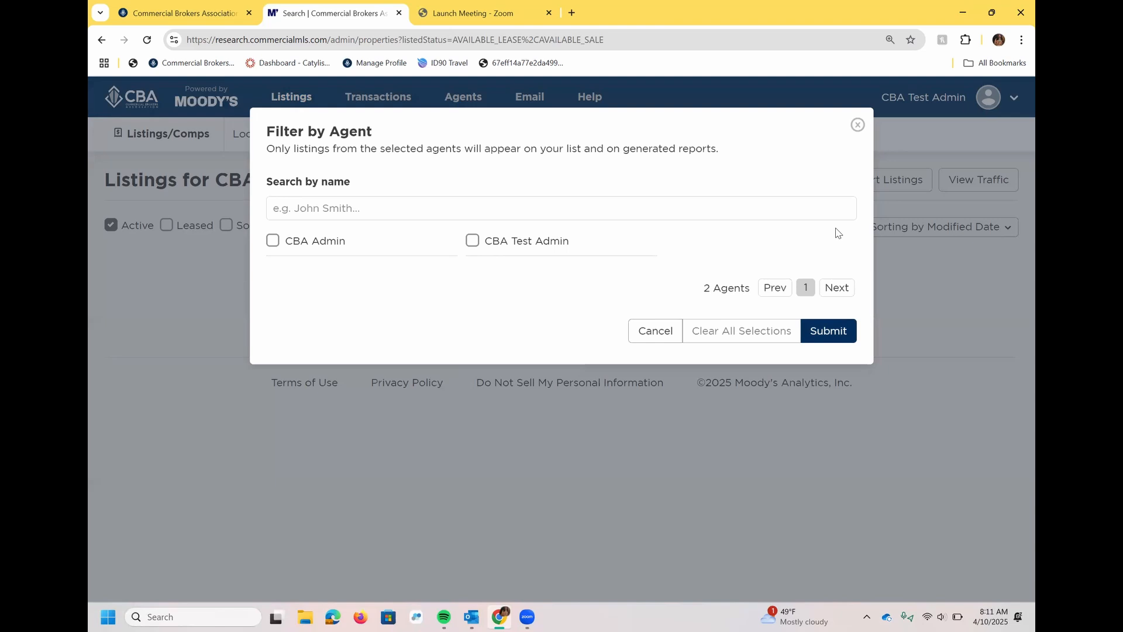
click(472, 242)
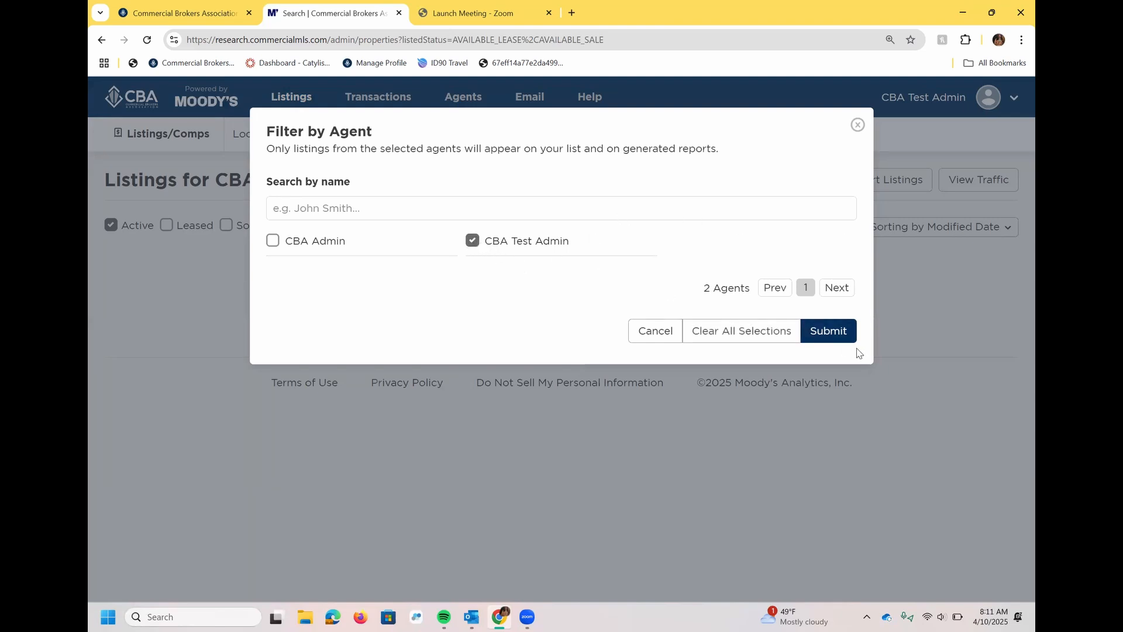
click(837, 337)
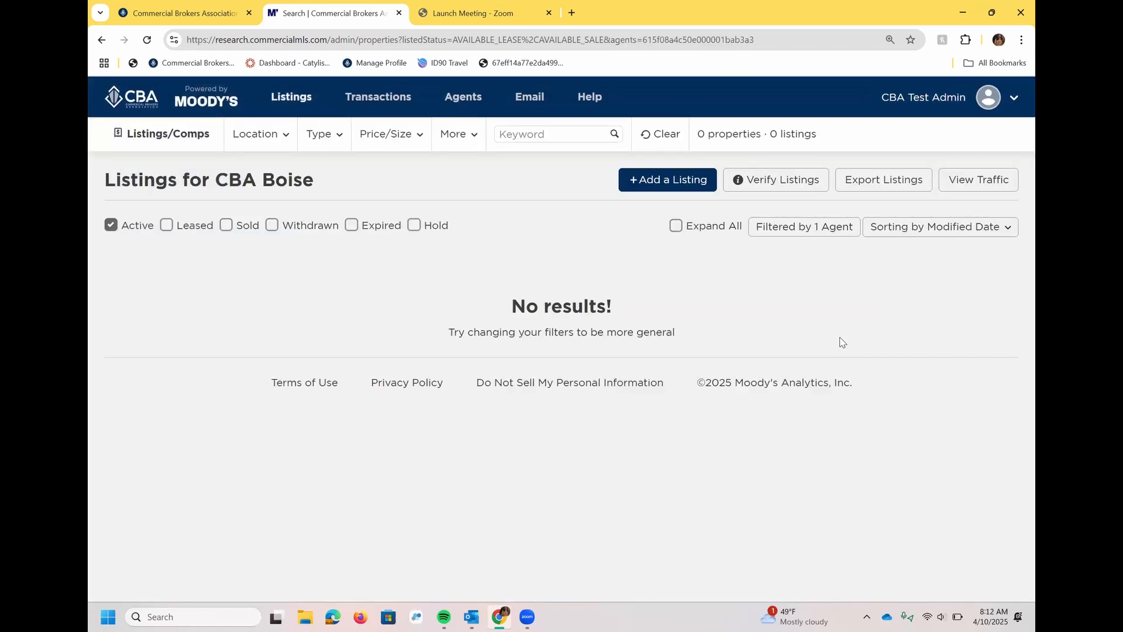
Reopen the agent filter, uncheck CBA Test Admin, and close it without applying.
click(805, 228)
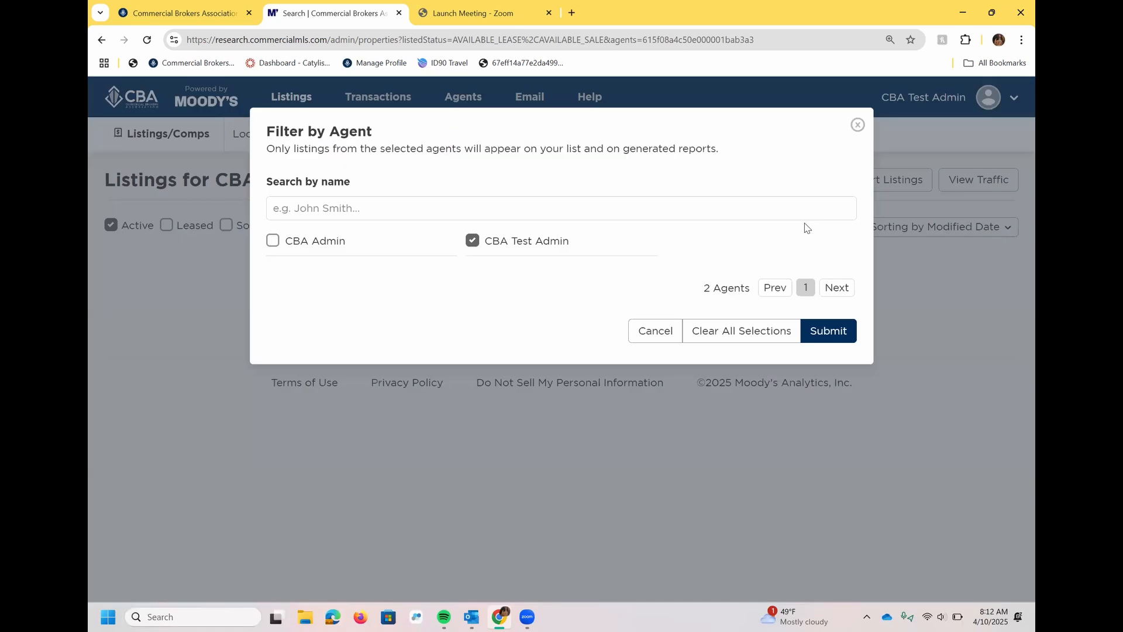
click(738, 335)
click(859, 126)
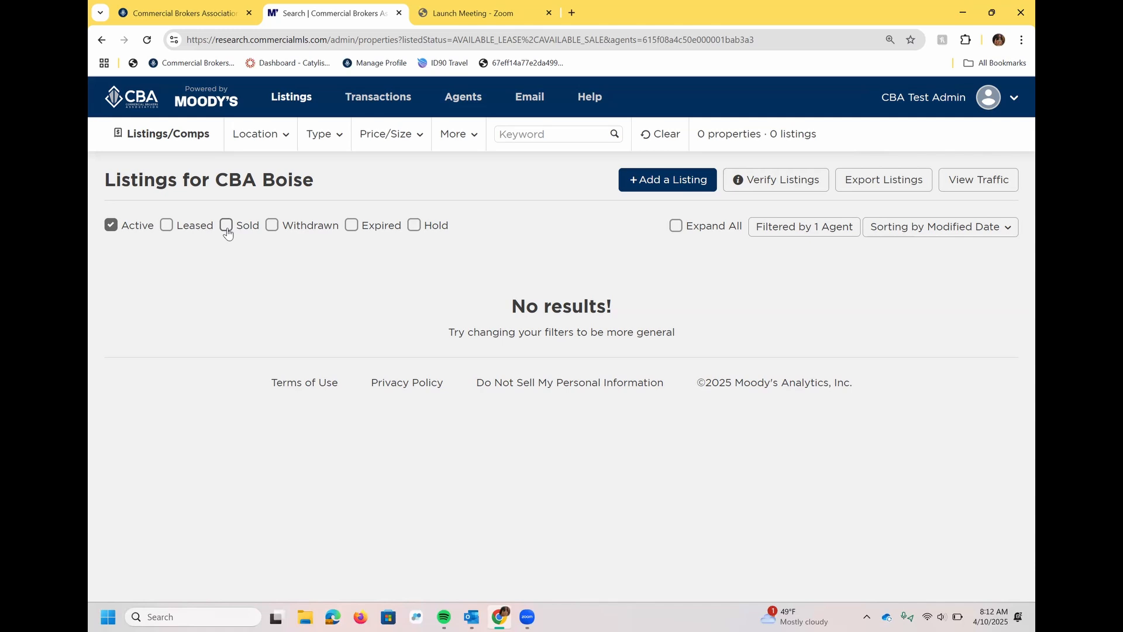
click(671, 180)
text(12)
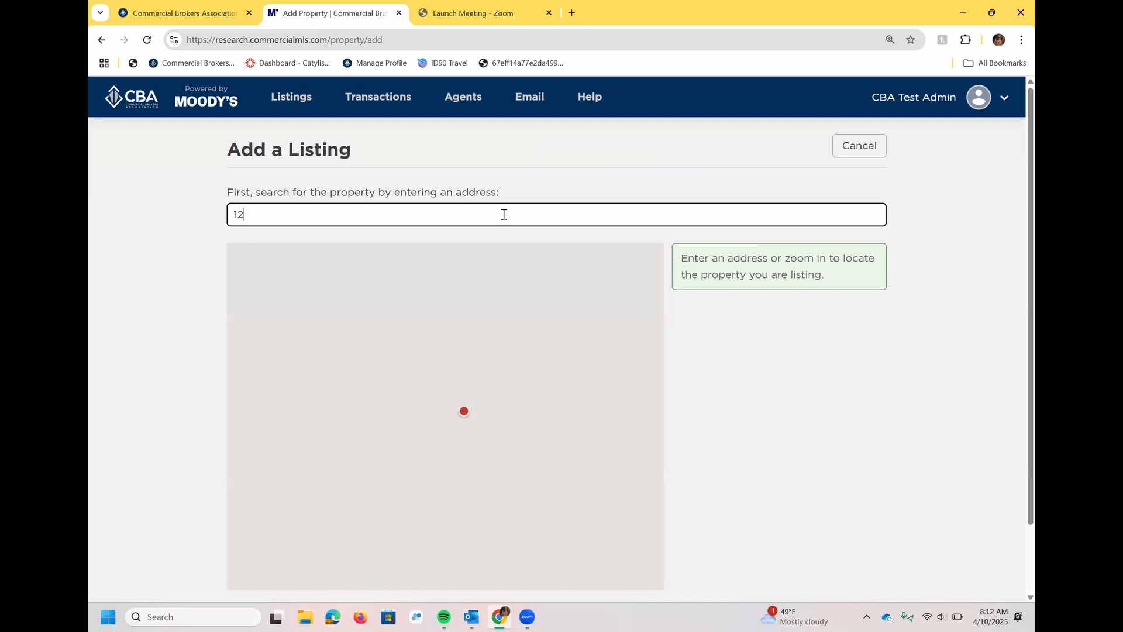
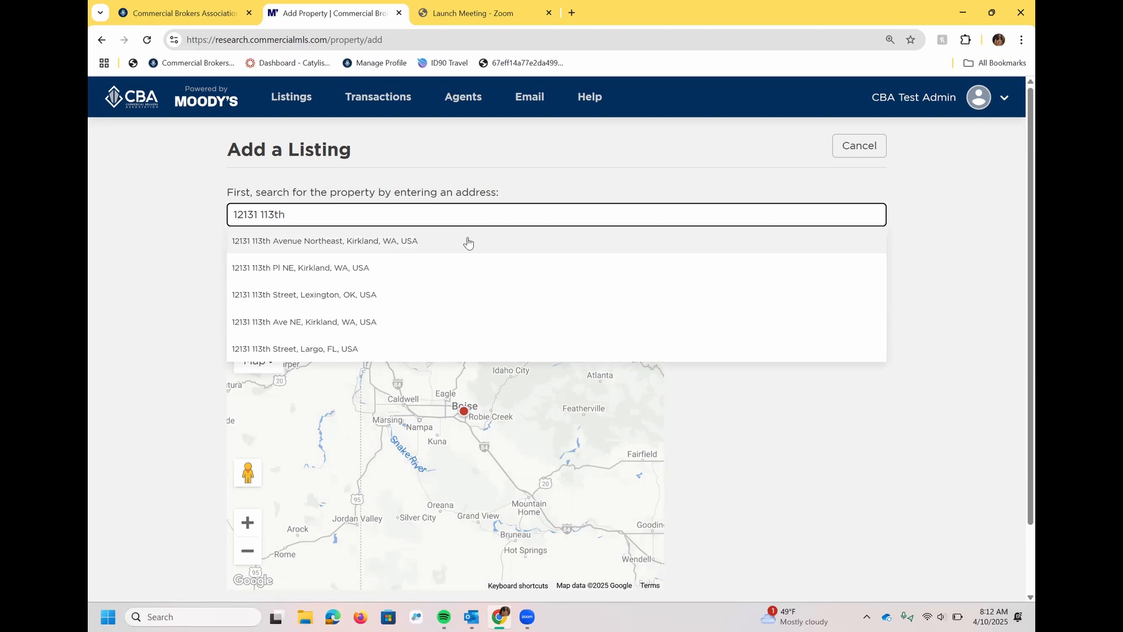
click(467, 241)
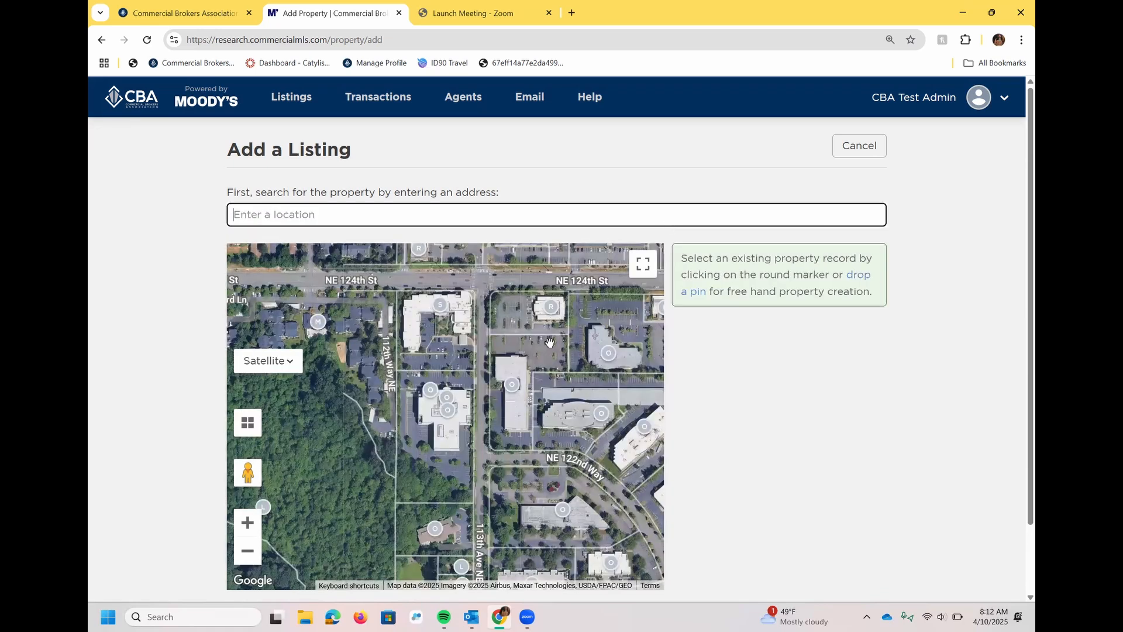
click(431, 391)
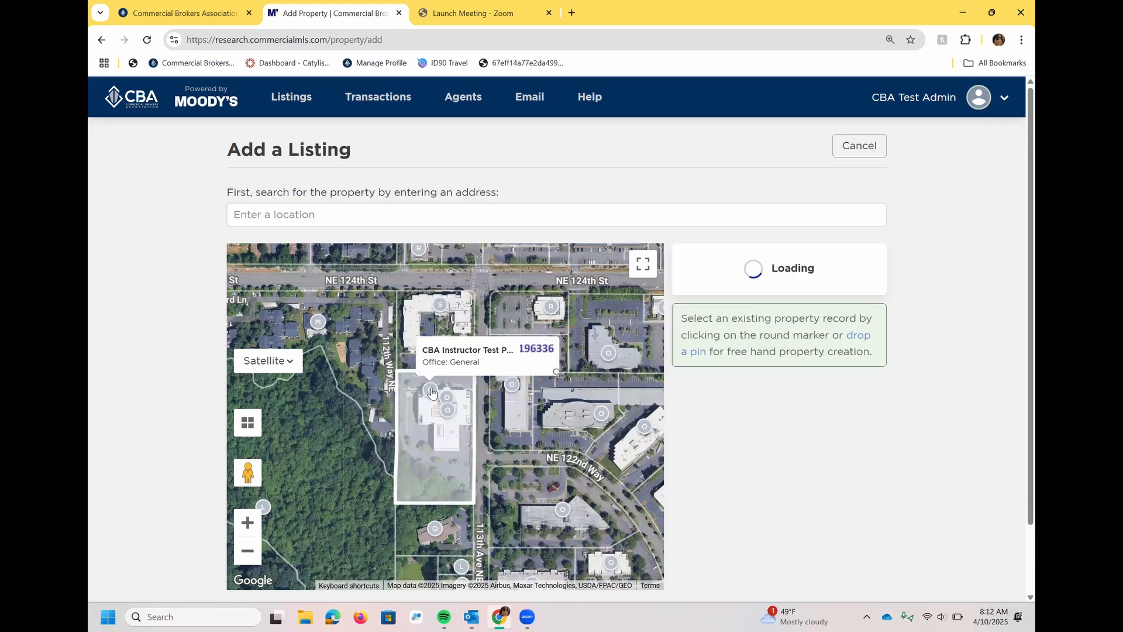
Create a new listing for the selected CBA Instructor Test Property.
click(753, 466)
click(737, 439)
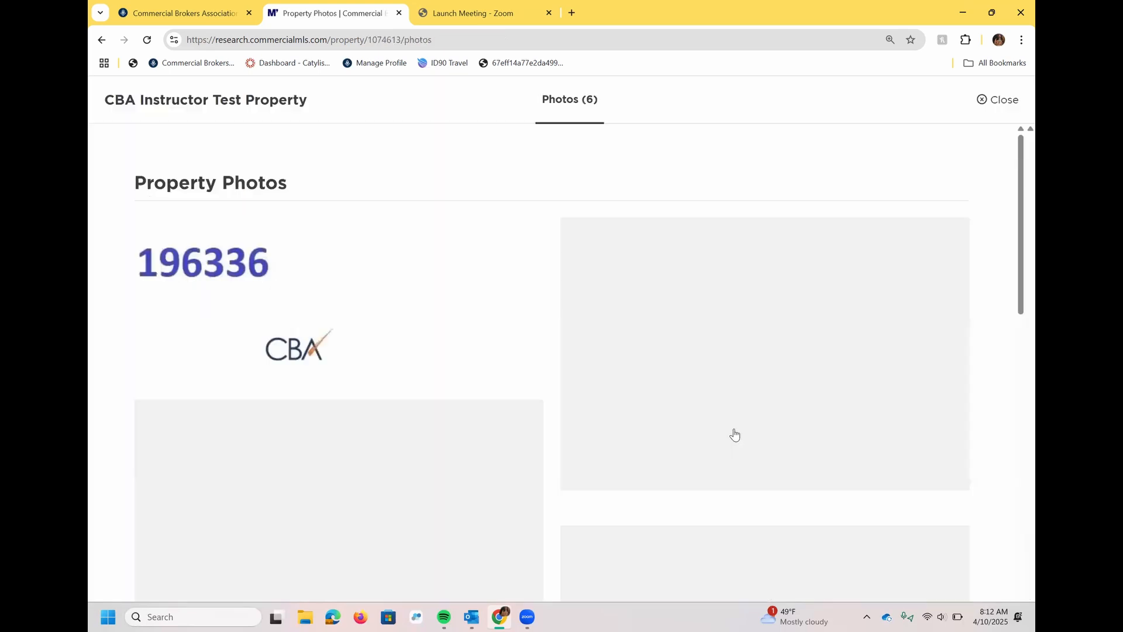
click(1004, 99)
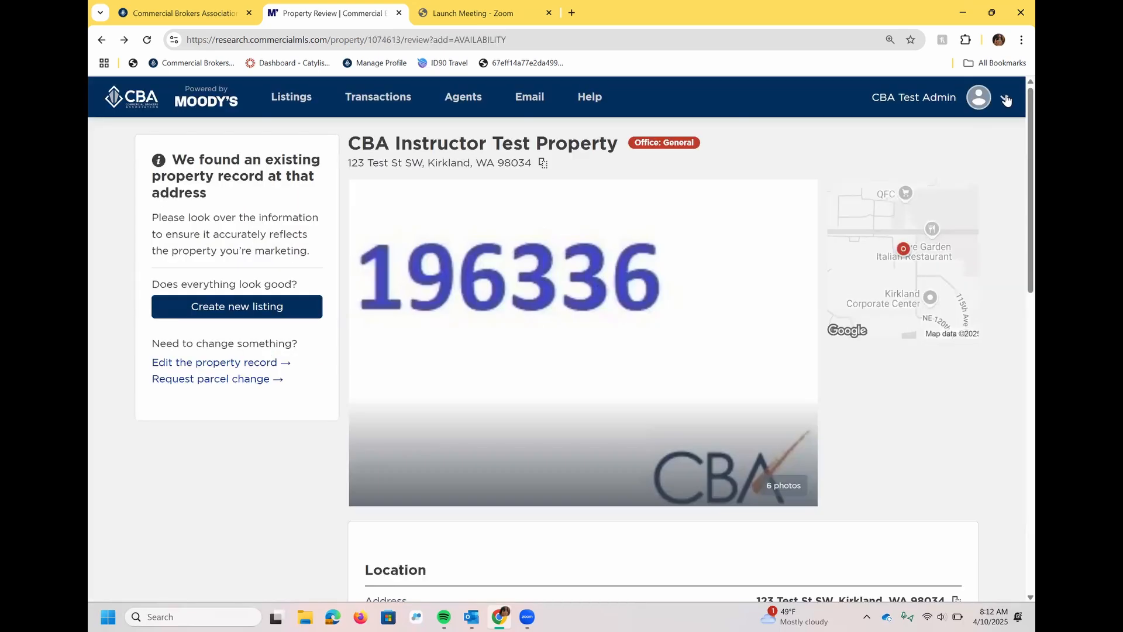
click(295, 306)
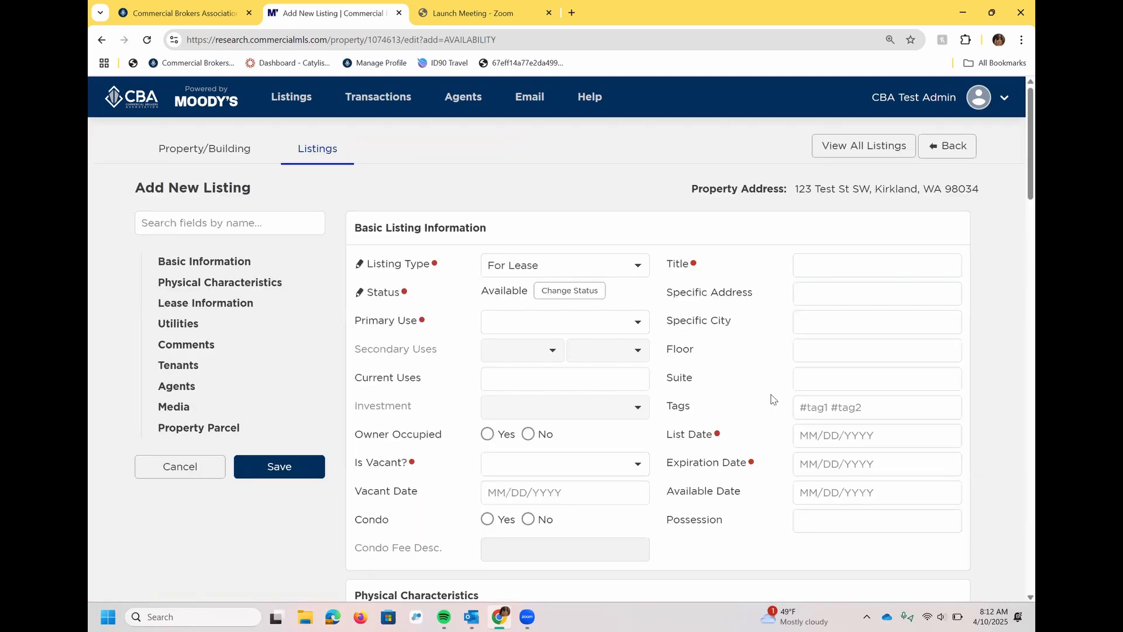
Search 'cba admin' in the Primary Agent field and set CBA Admin of CBA Boise.
scroll(1018, 271, down, 15)
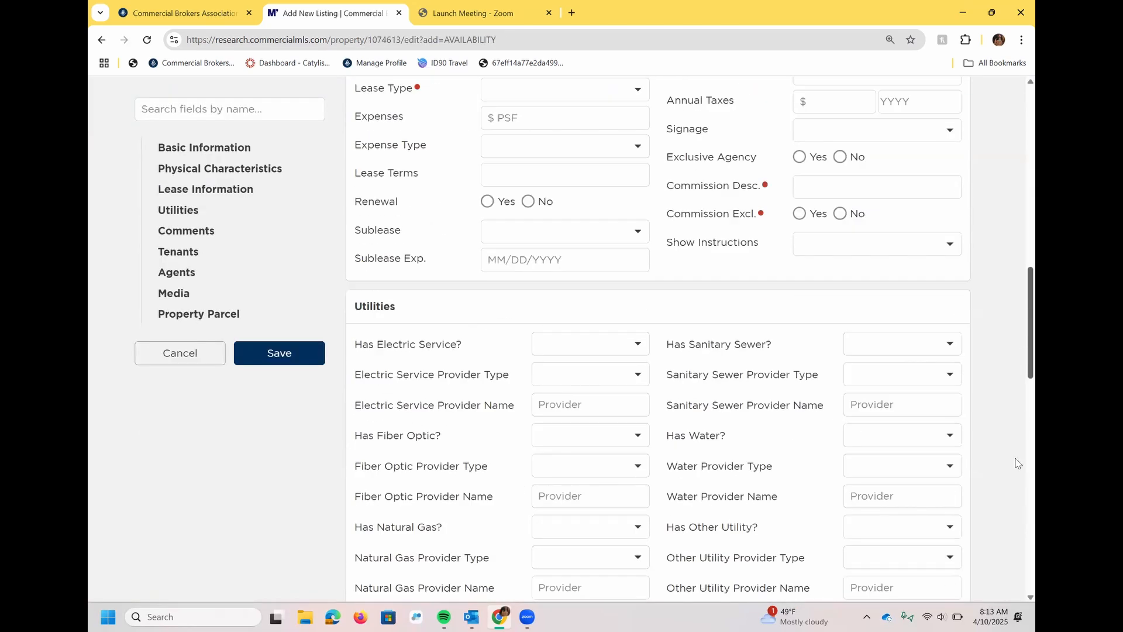
scroll(1018, 464, down, 10)
scroll(1018, 454, up, 2)
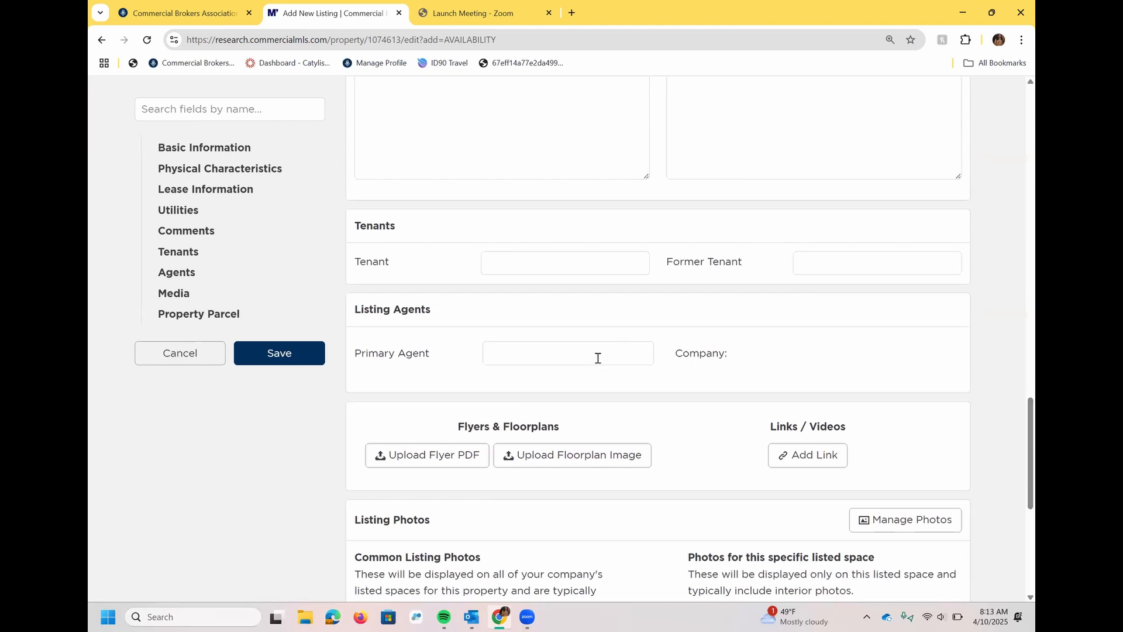
click(582, 364)
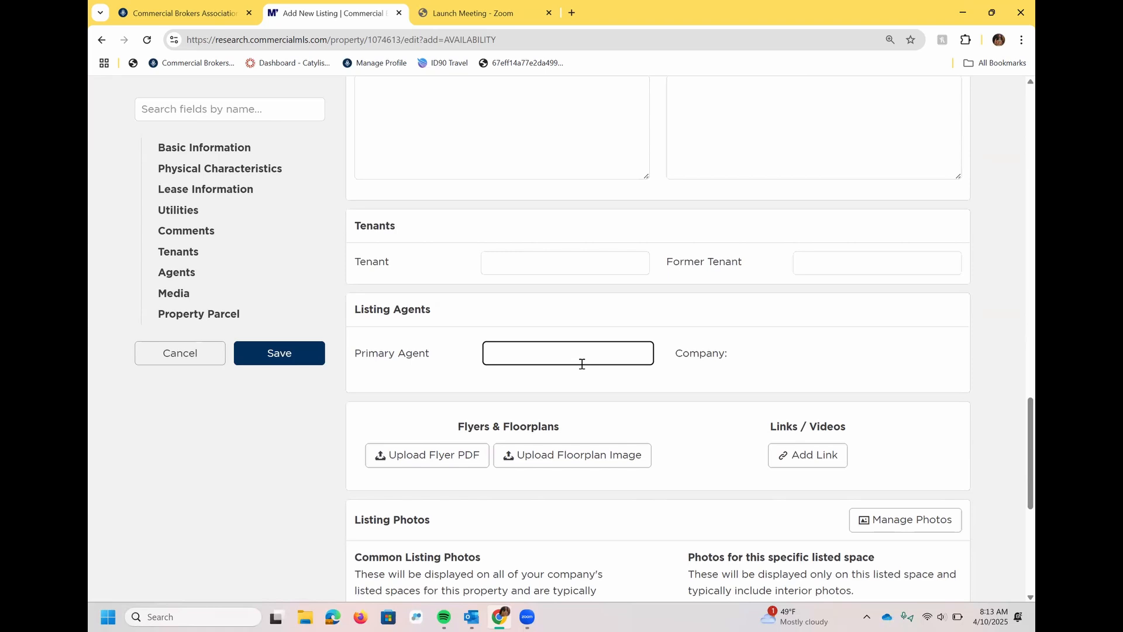
text(cba admin)
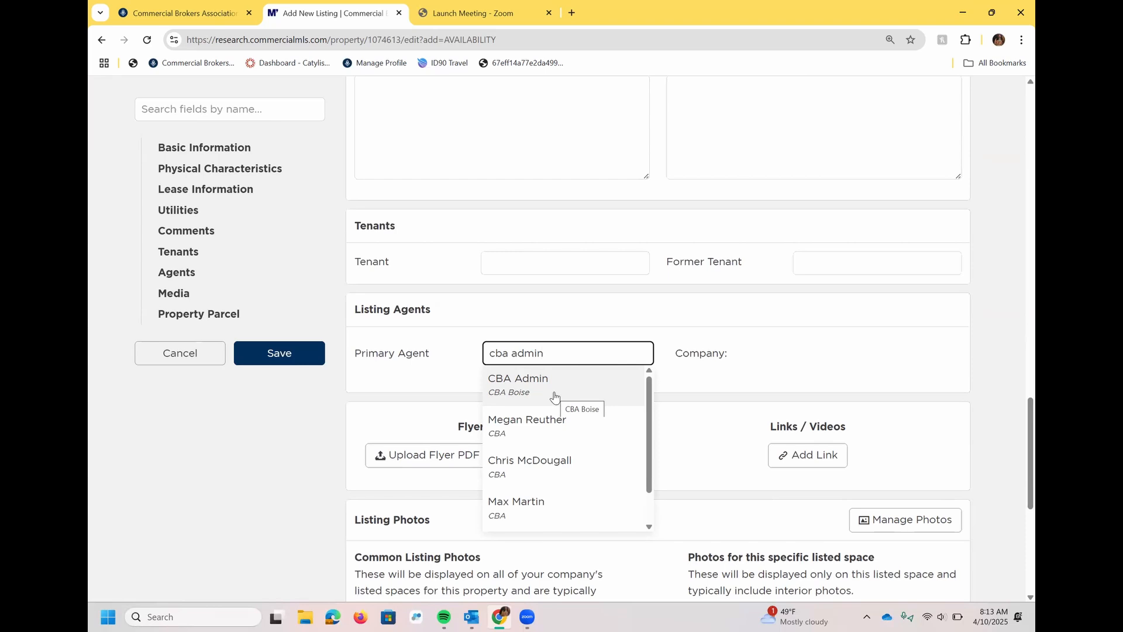
click(555, 398)
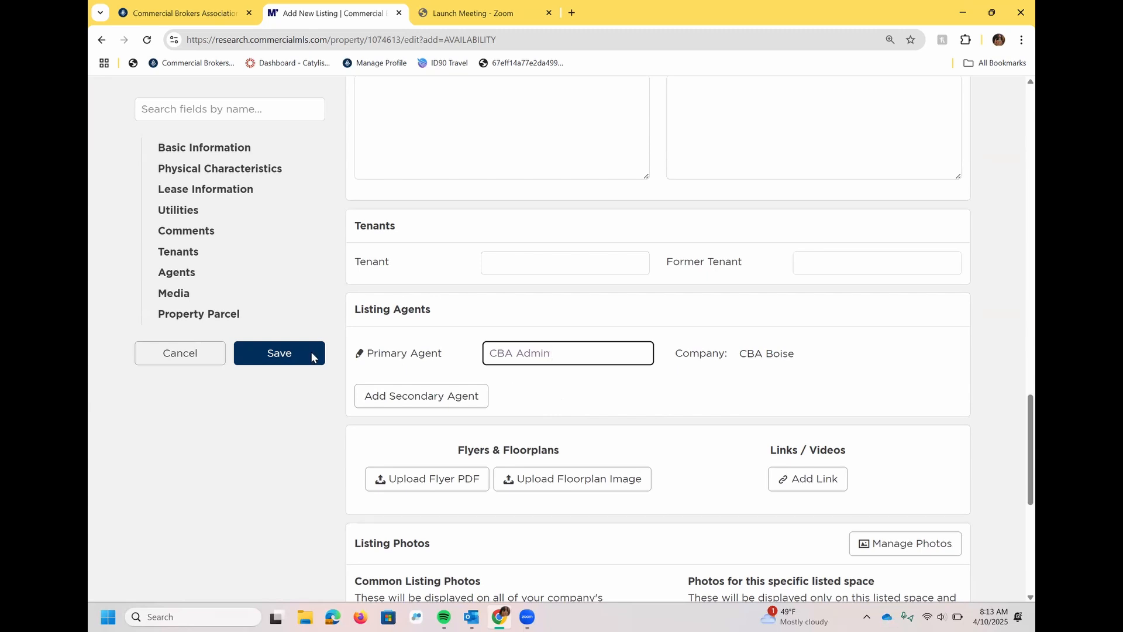
Discard the unsaved listing and view the CBA Boise transactions list.
click(186, 361)
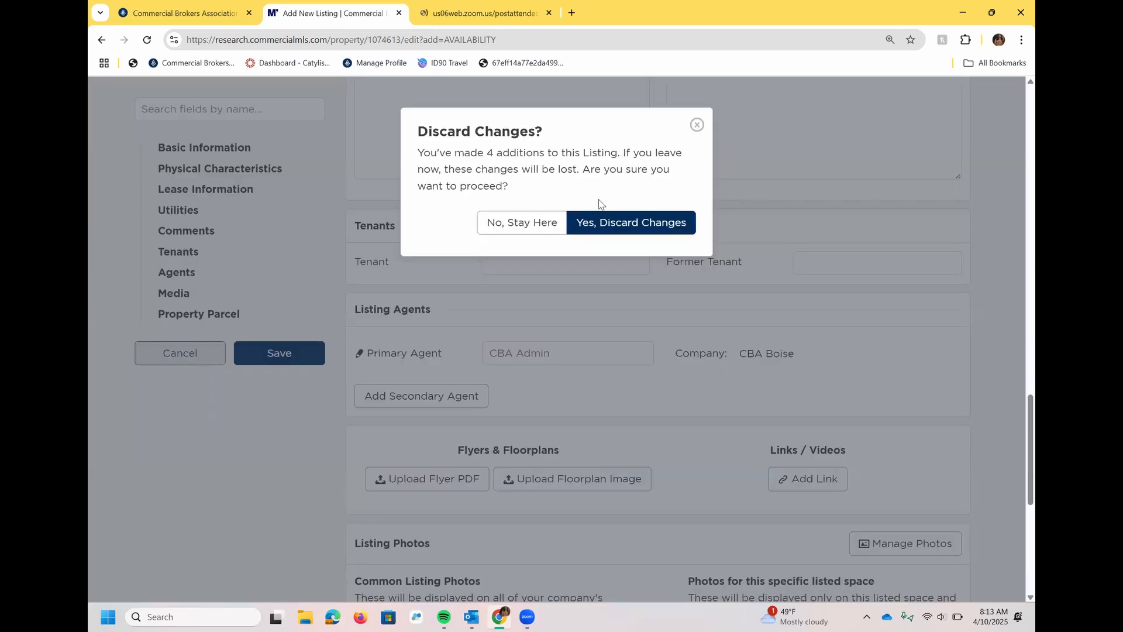
click(621, 223)
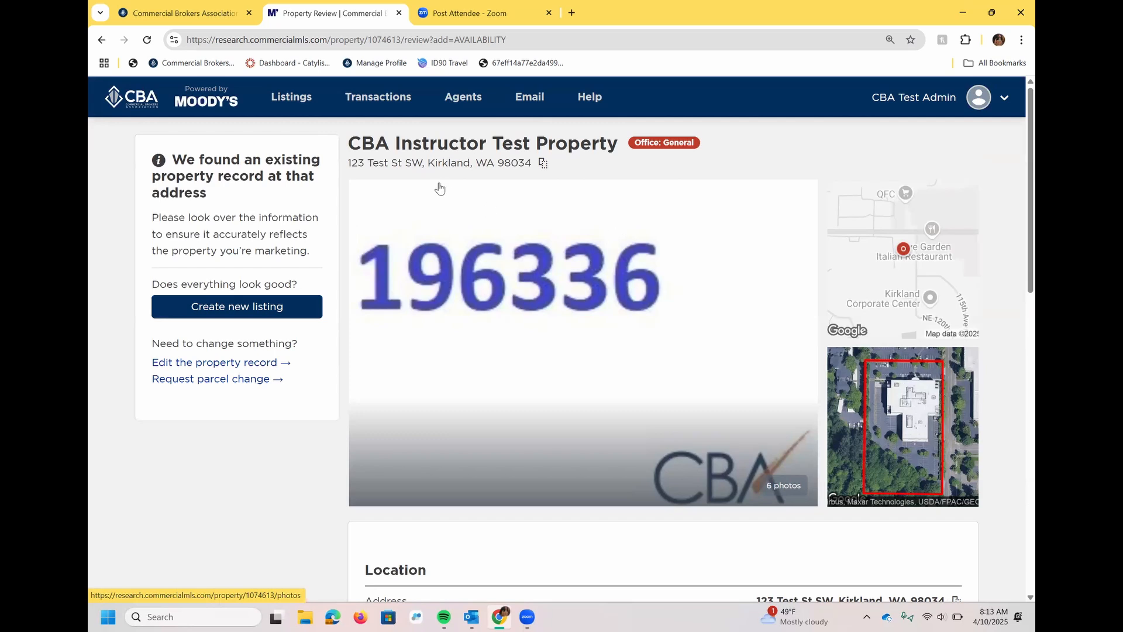
click(363, 101)
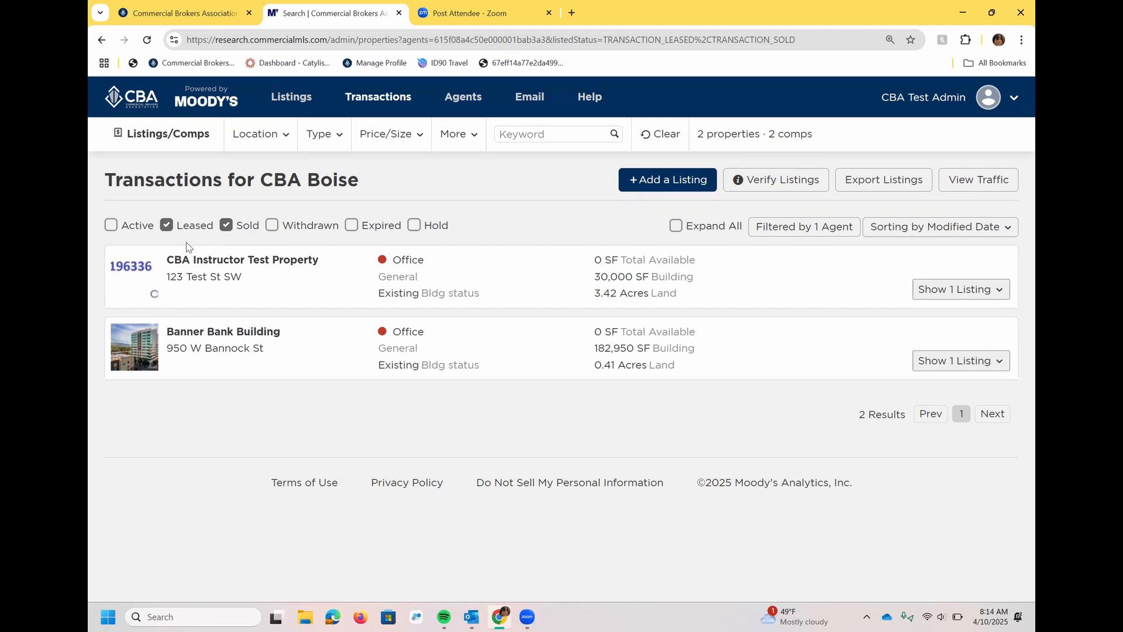
Open the Agents page listing CBA Admin of CBA Boise.
click(451, 99)
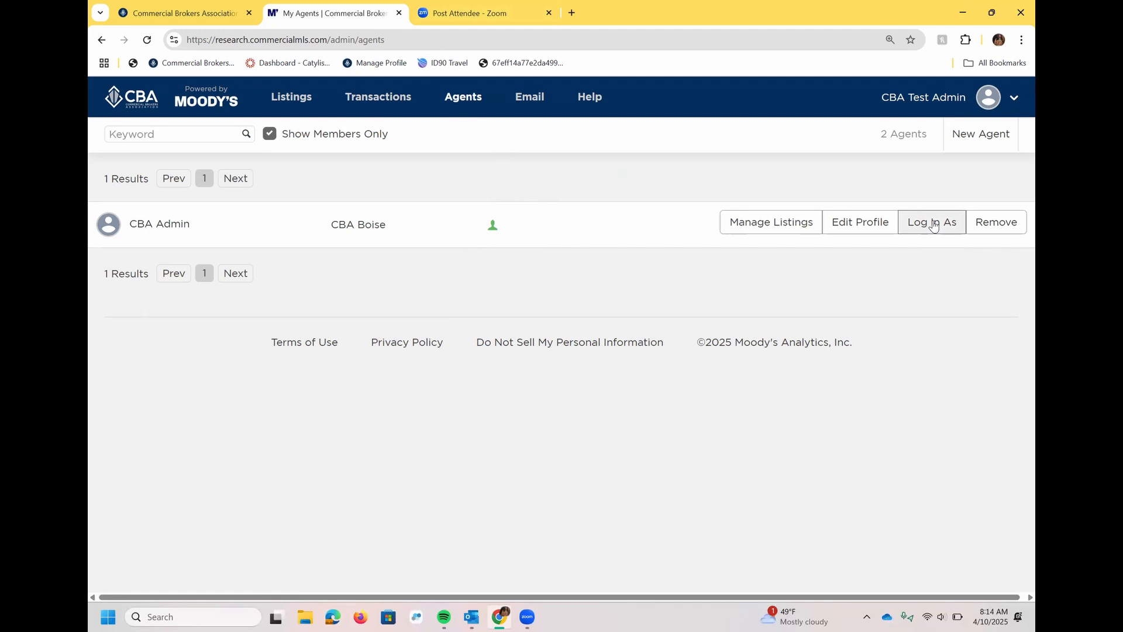
click(799, 227)
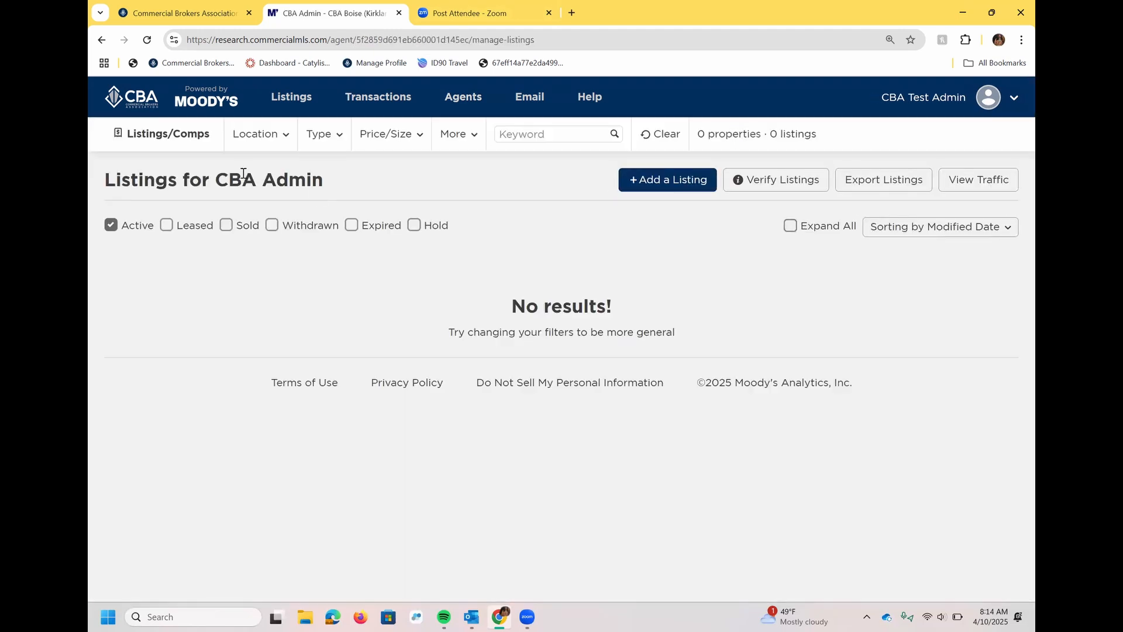
click(102, 40)
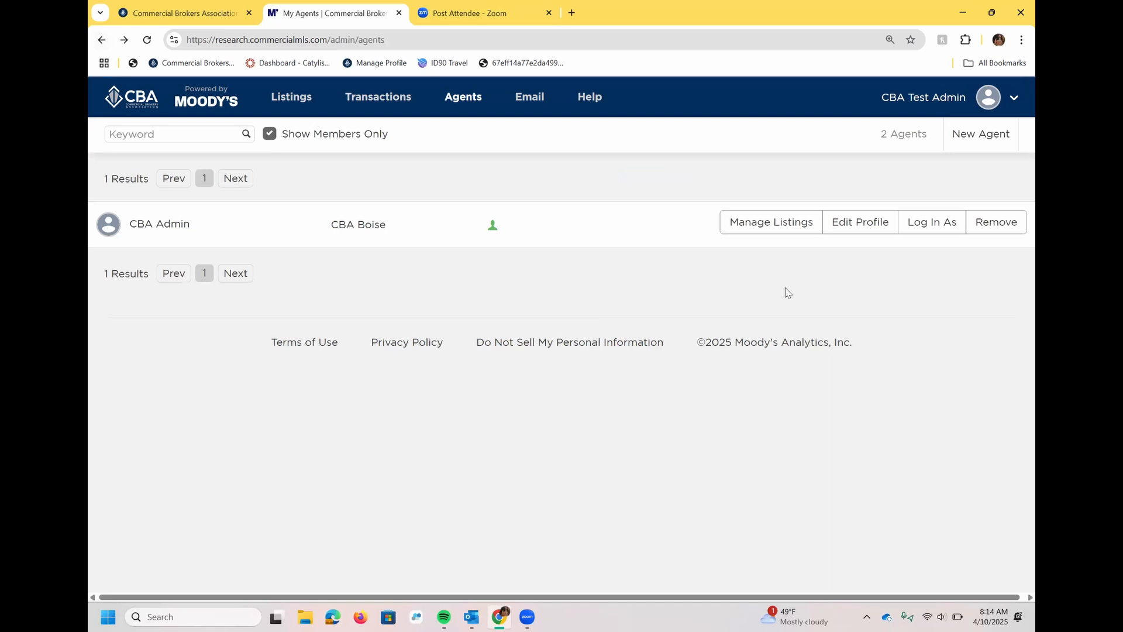
click(864, 226)
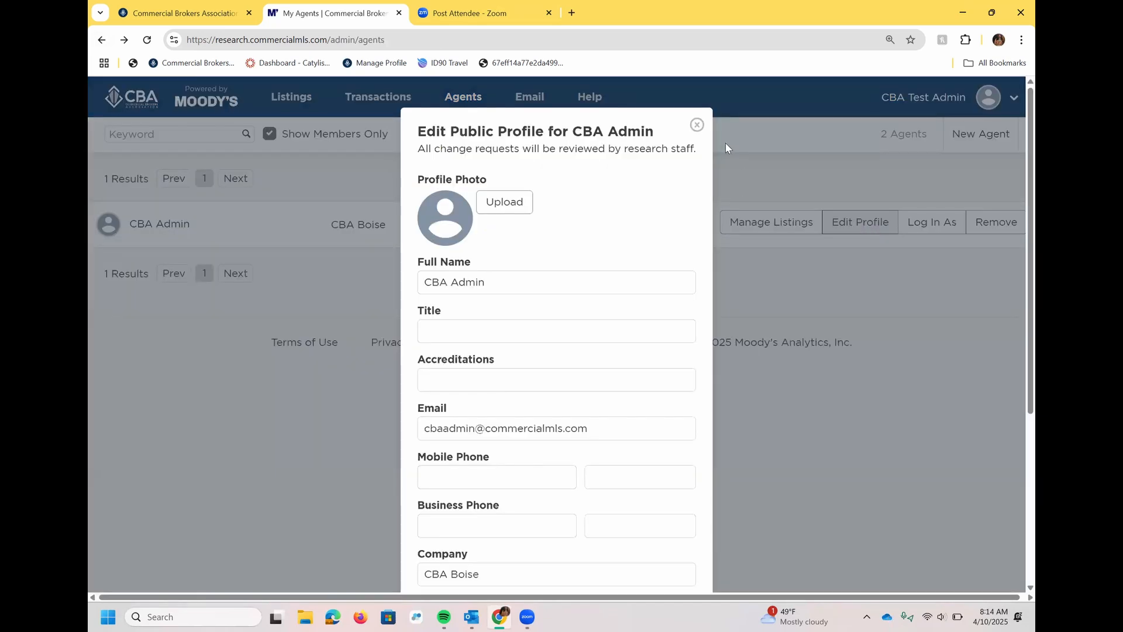
click(697, 124)
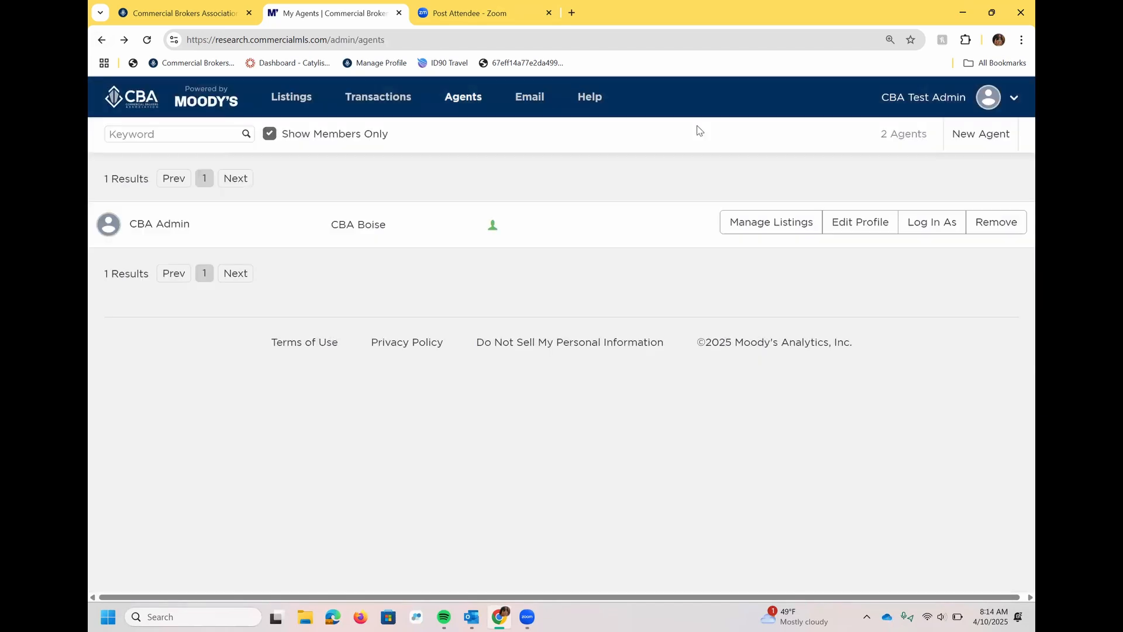
Log in as CBA Admin and search All Properties, showing 18,461 properties.
click(951, 233)
click(664, 194)
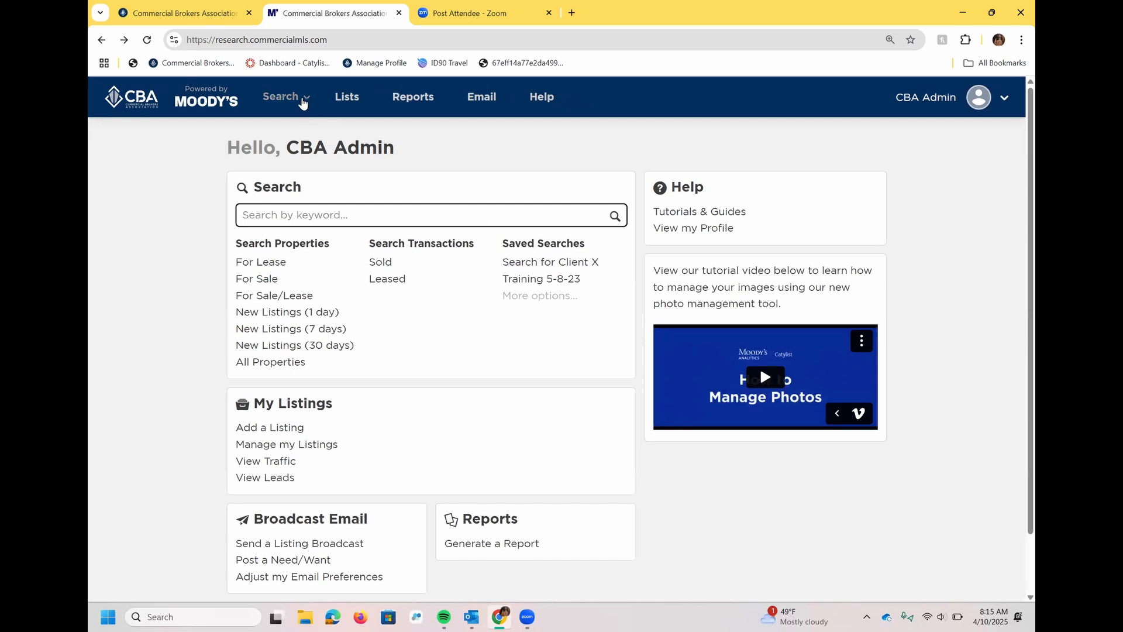
click(302, 104)
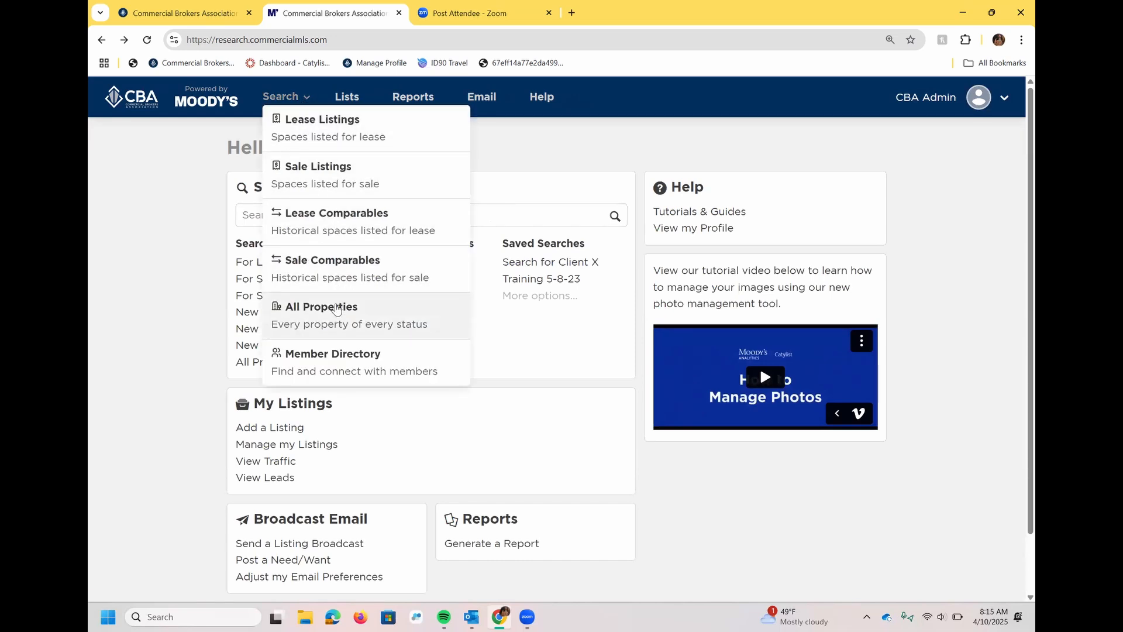
click(337, 309)
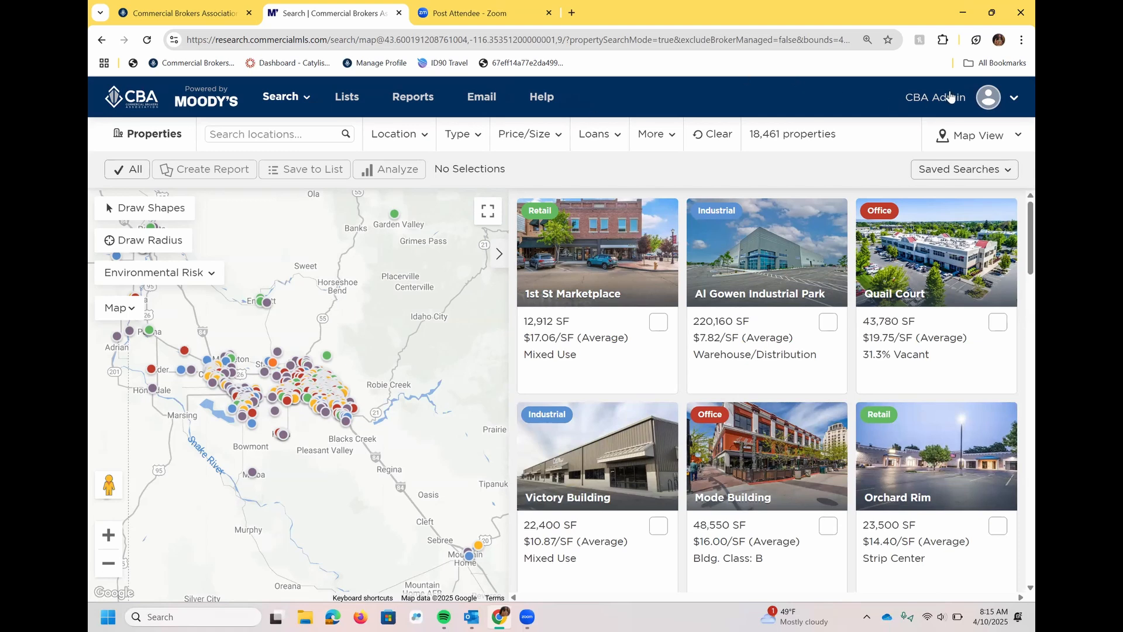
click(1015, 100)
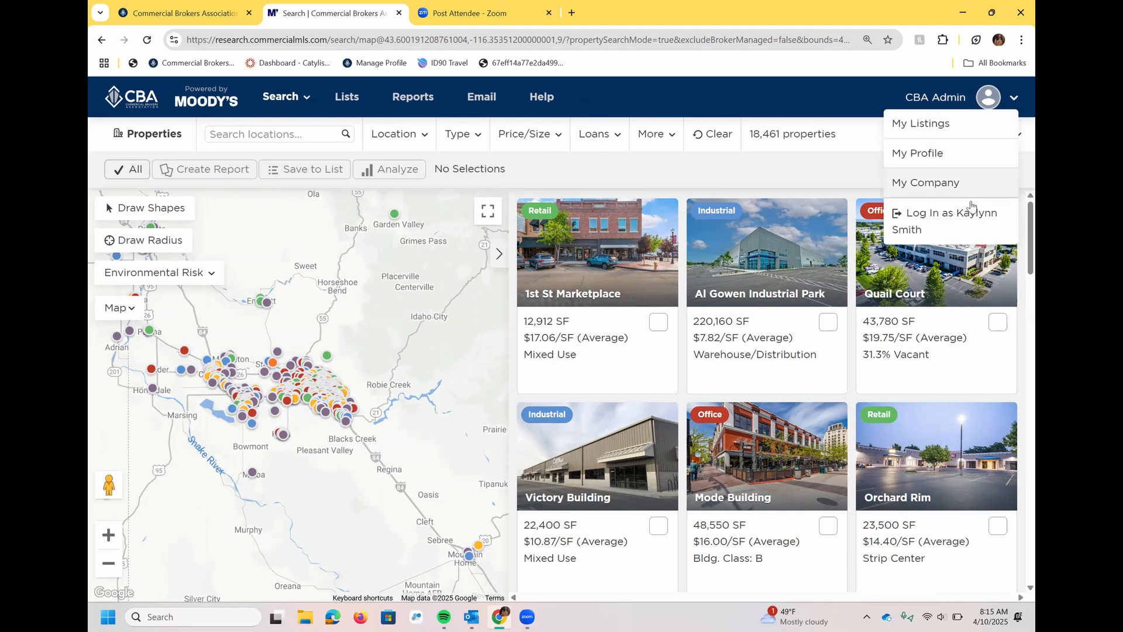